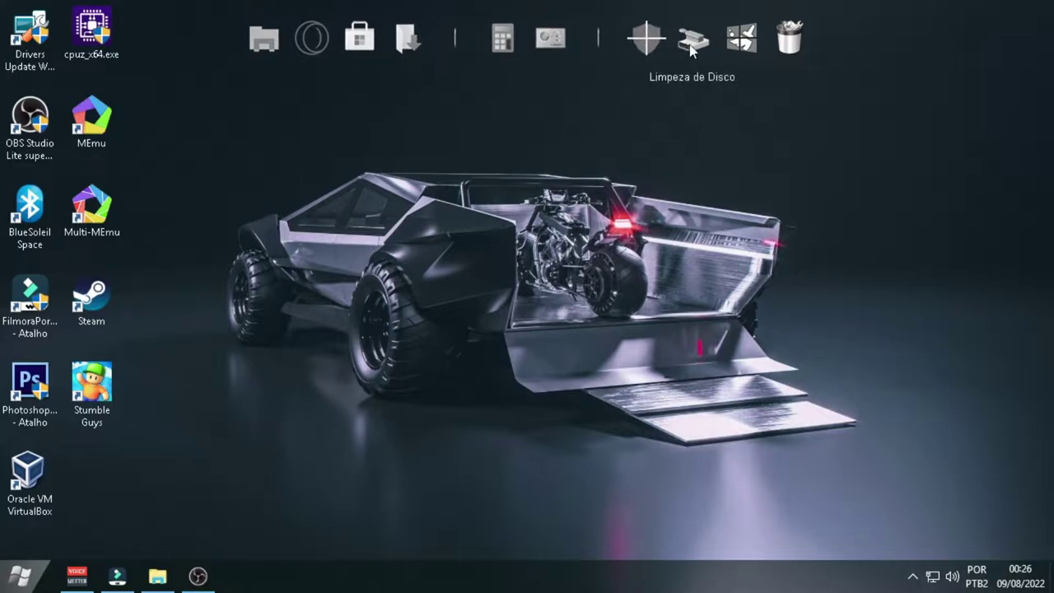
Open the Control Panel's Opções de Energia under Hardware e Sons and expand the additional power plans.
click(558, 40)
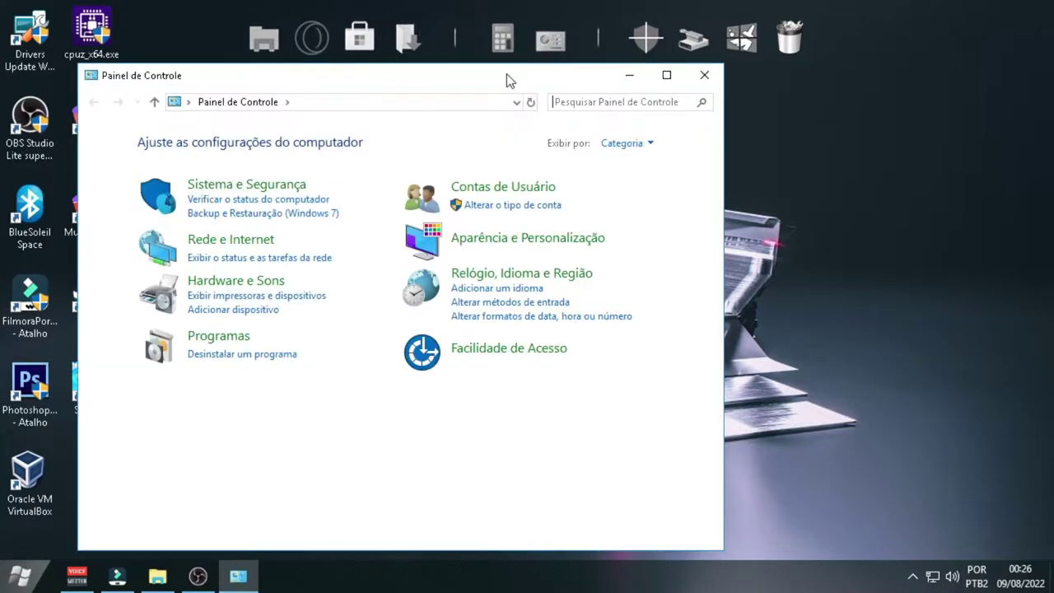
click(244, 282)
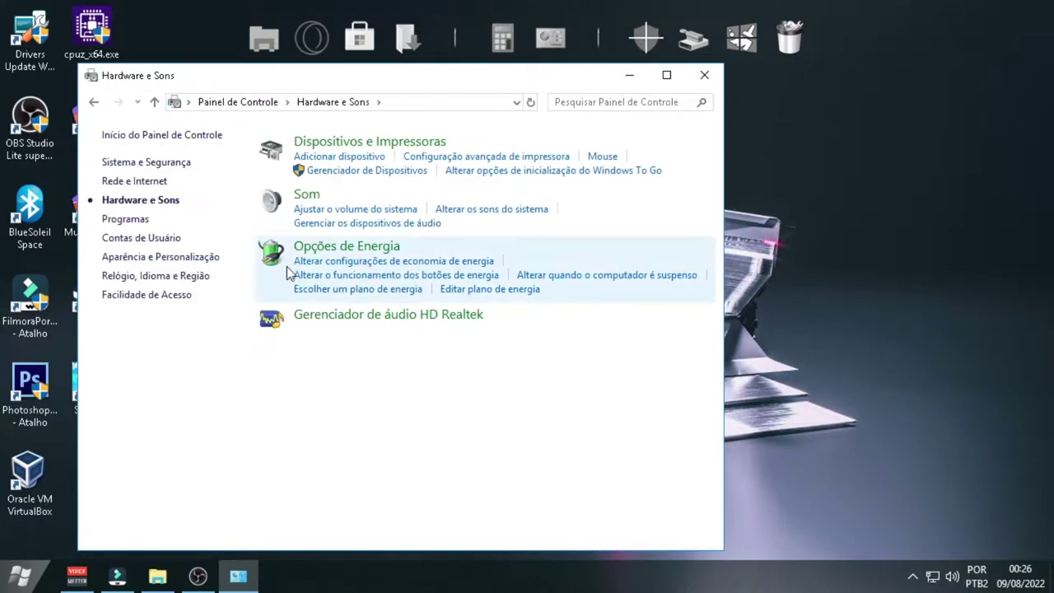
click(326, 252)
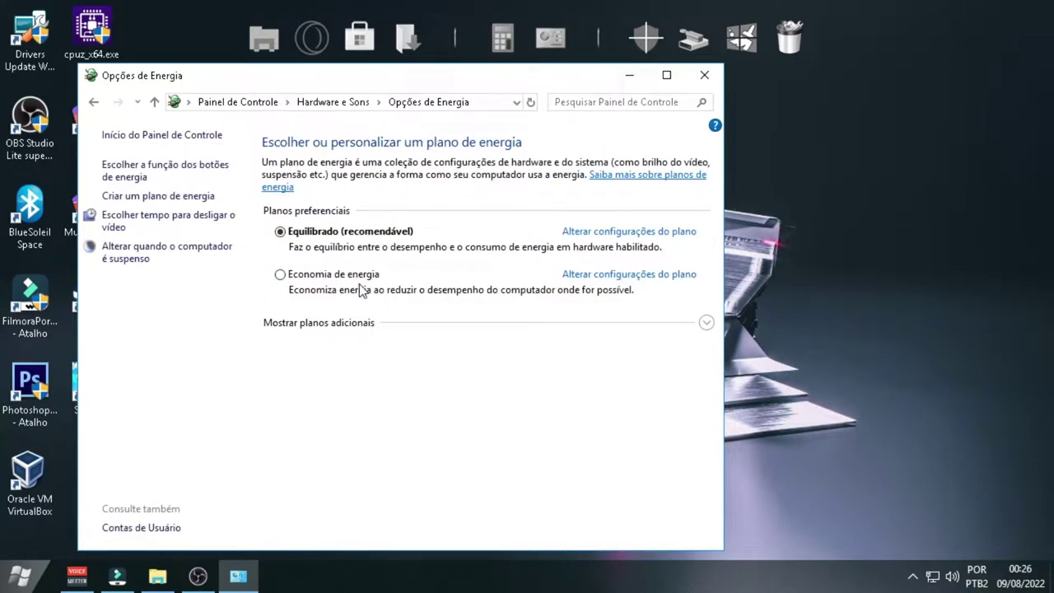
click(336, 326)
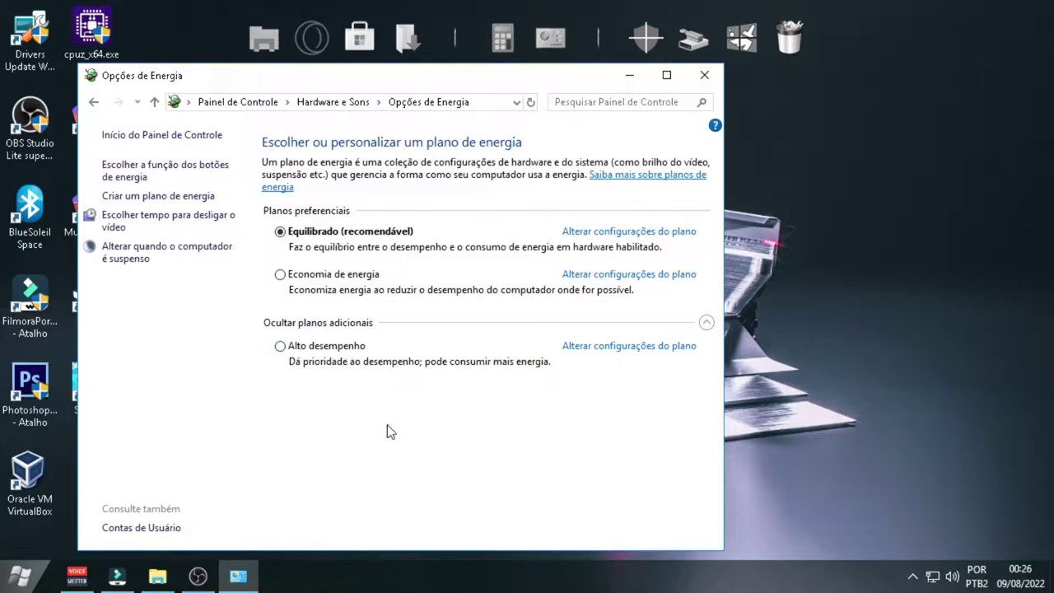
Switch to File Explorer and extract RH Creation Energy Plans.exe inside the dowload 2 folder.
click(168, 578)
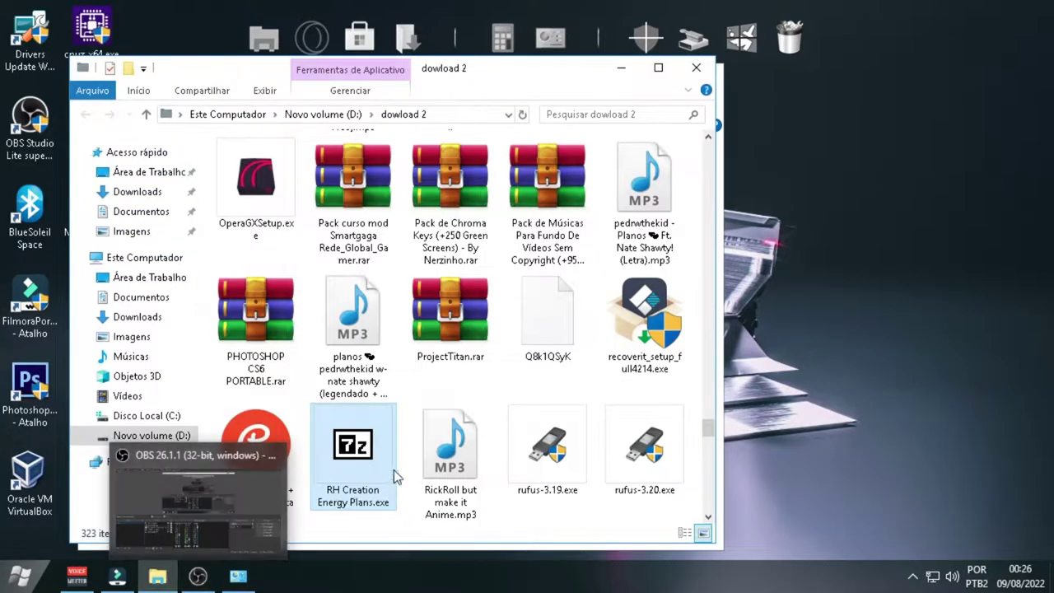
click(658, 67)
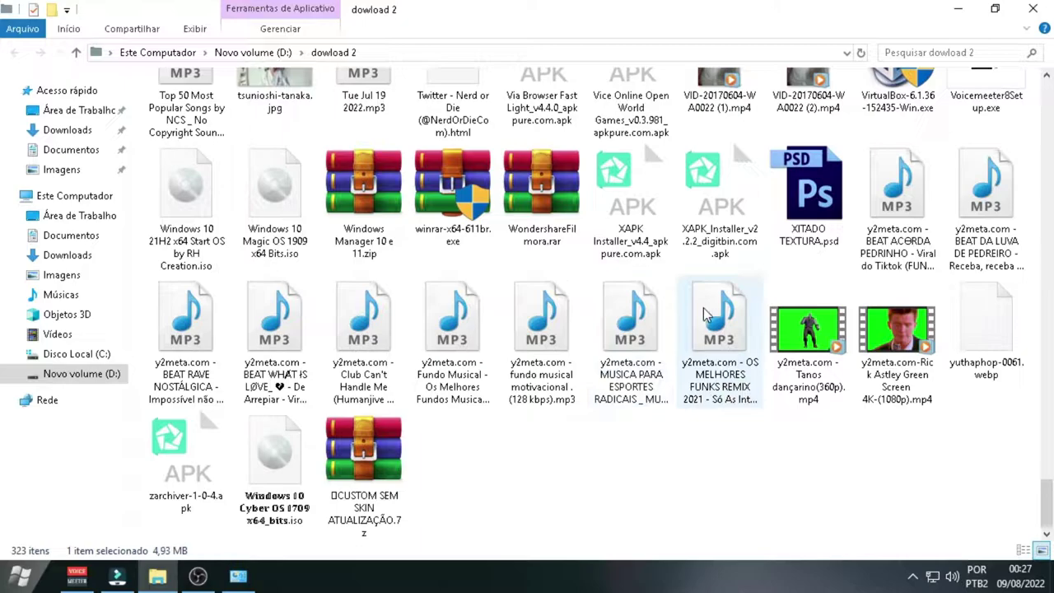
scroll(704, 309, up, 10)
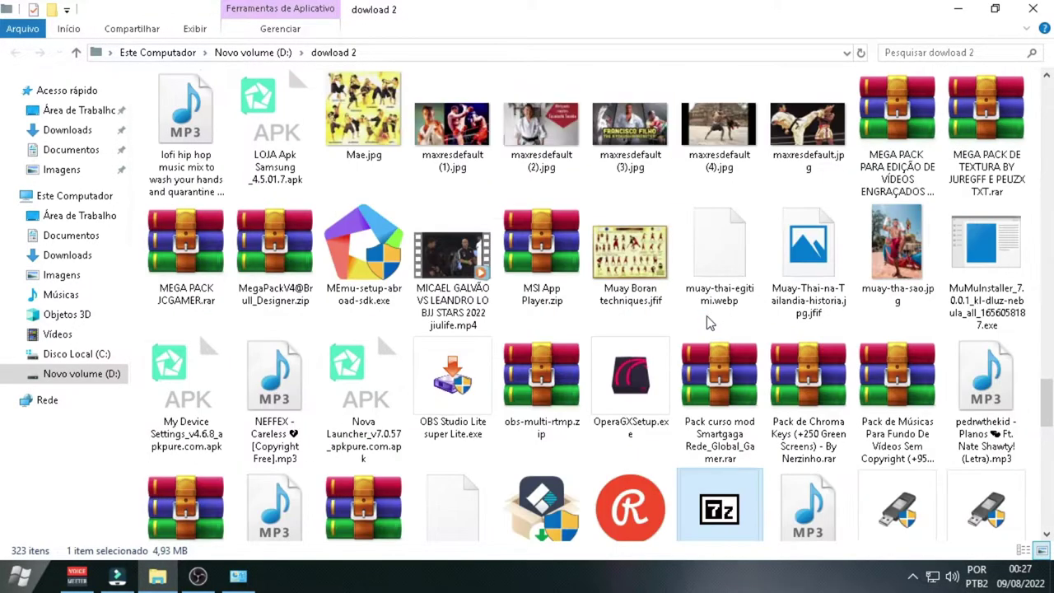
scroll(707, 314, up, 15)
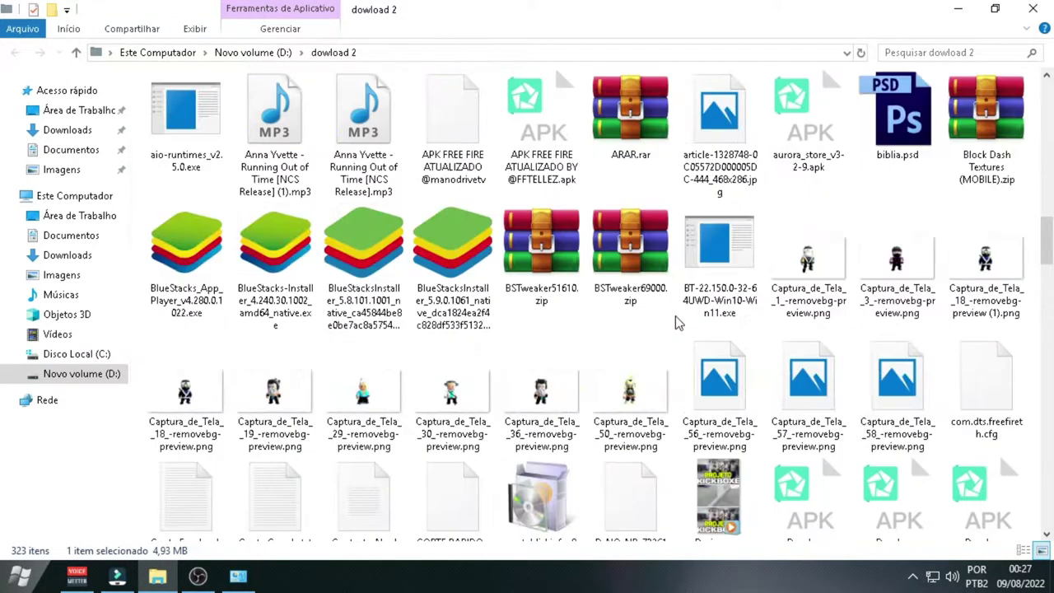
scroll(673, 311, up, 10)
scroll(666, 325, down, 20)
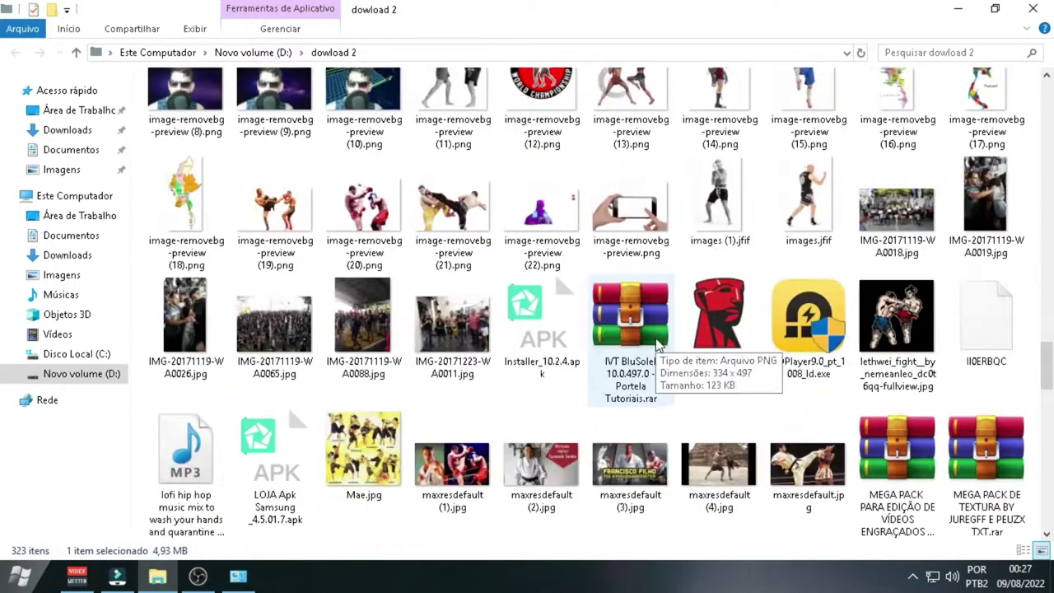
scroll(657, 346, down, 15)
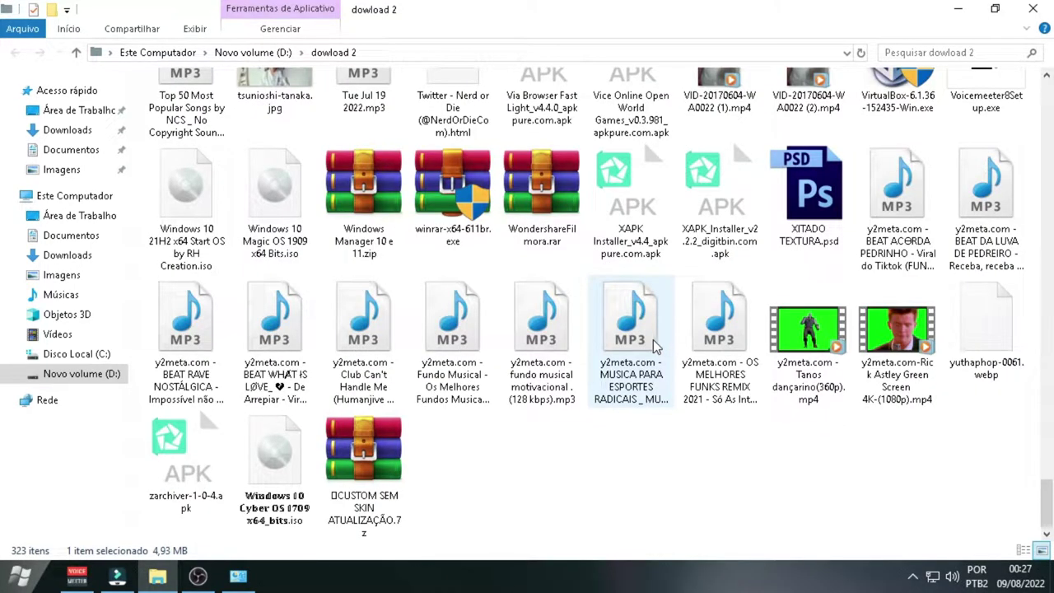
scroll(607, 363, up, 5)
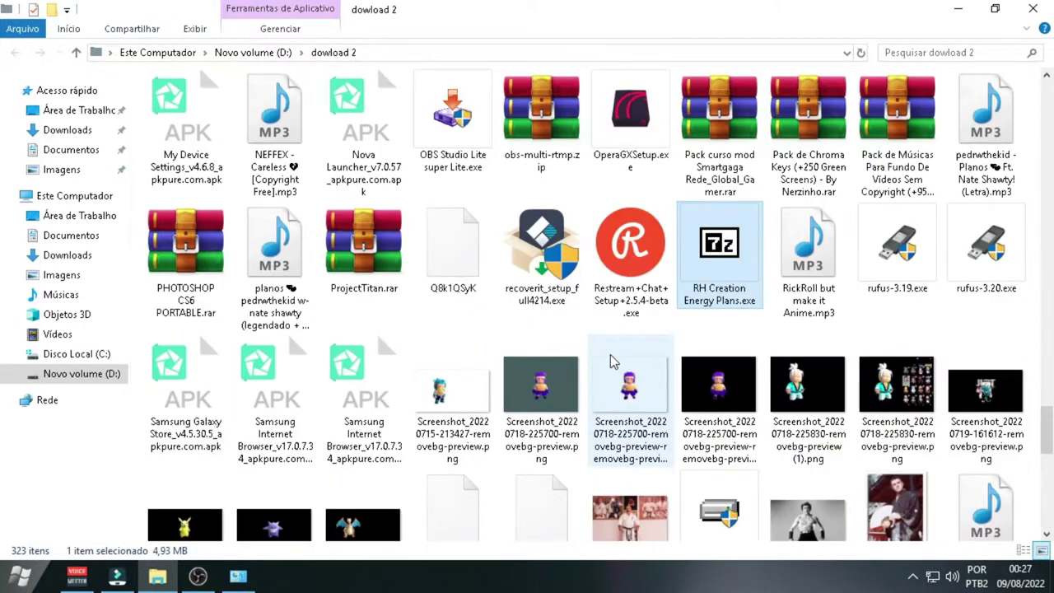
right_click(725, 238)
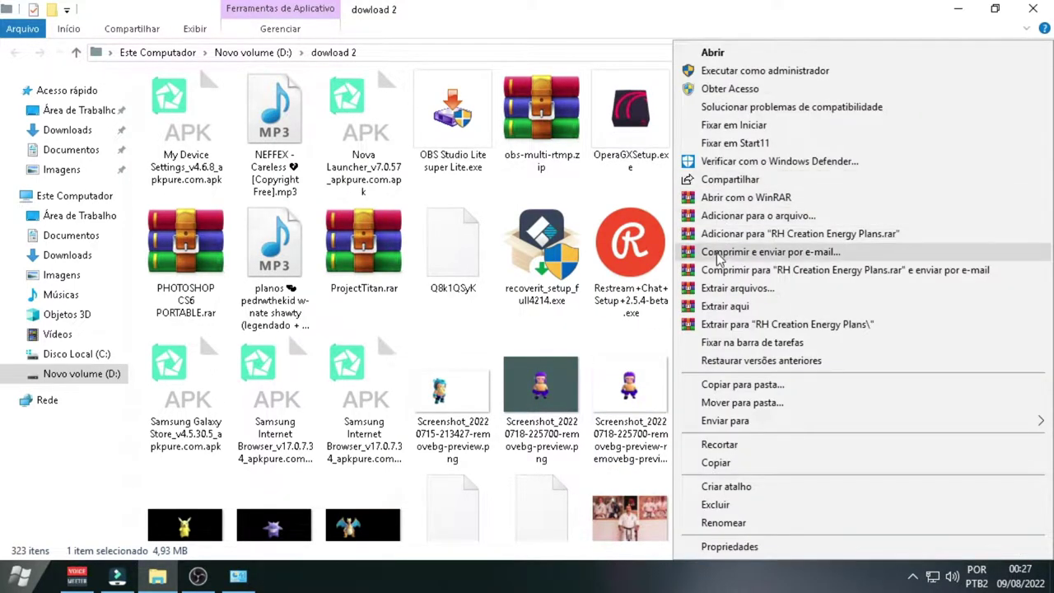
click(713, 305)
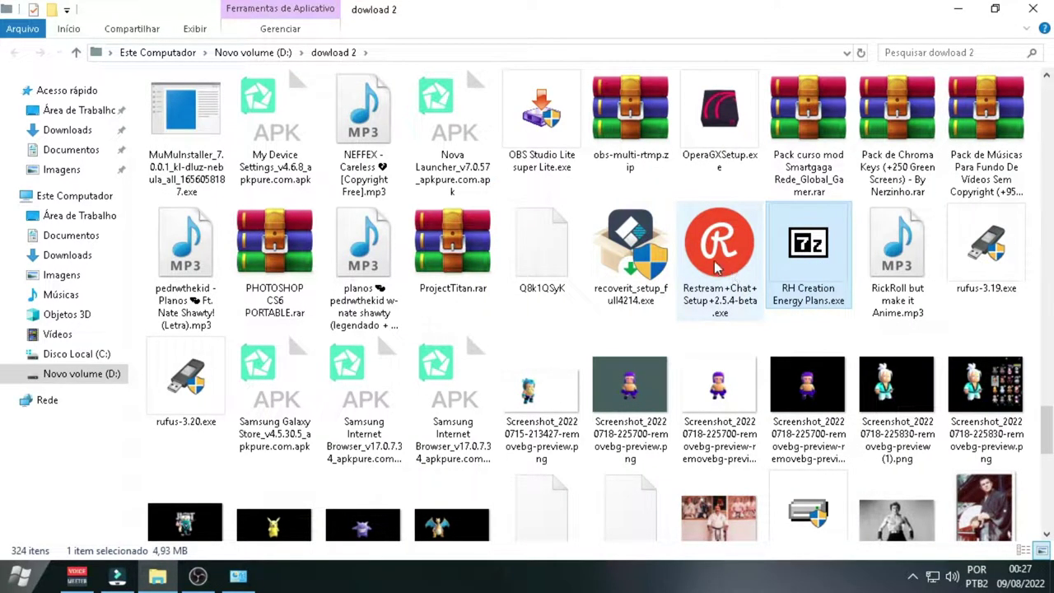
Find and open the extracted RH Creation Energy Plans folder in dowload 2.
scroll(487, 404, down, 8)
scroll(503, 407, up, 6)
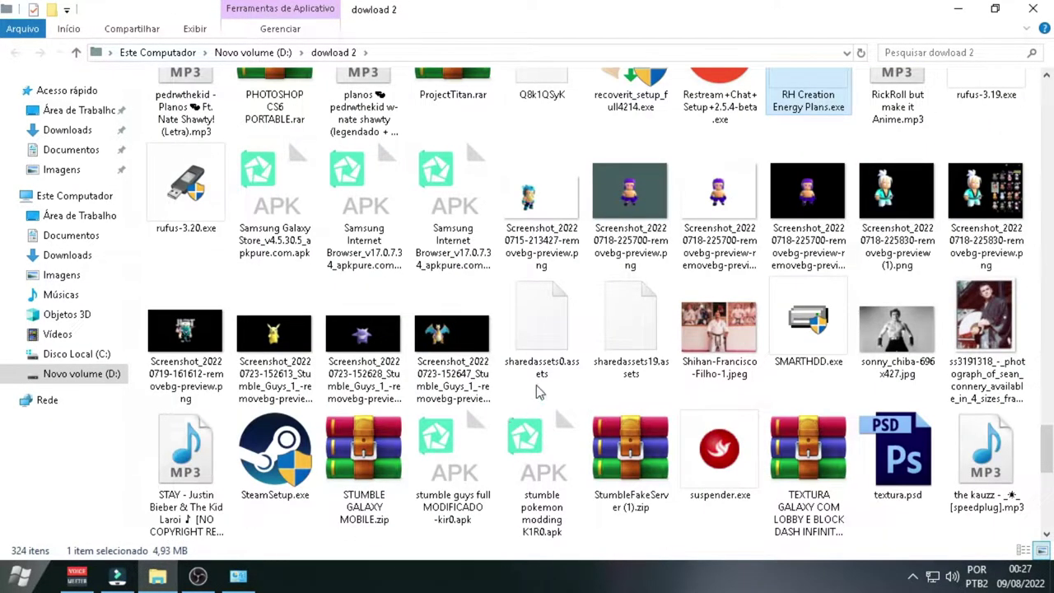
scroll(536, 387, down, 4)
scroll(566, 368, up, 3)
scroll(566, 368, up, 20)
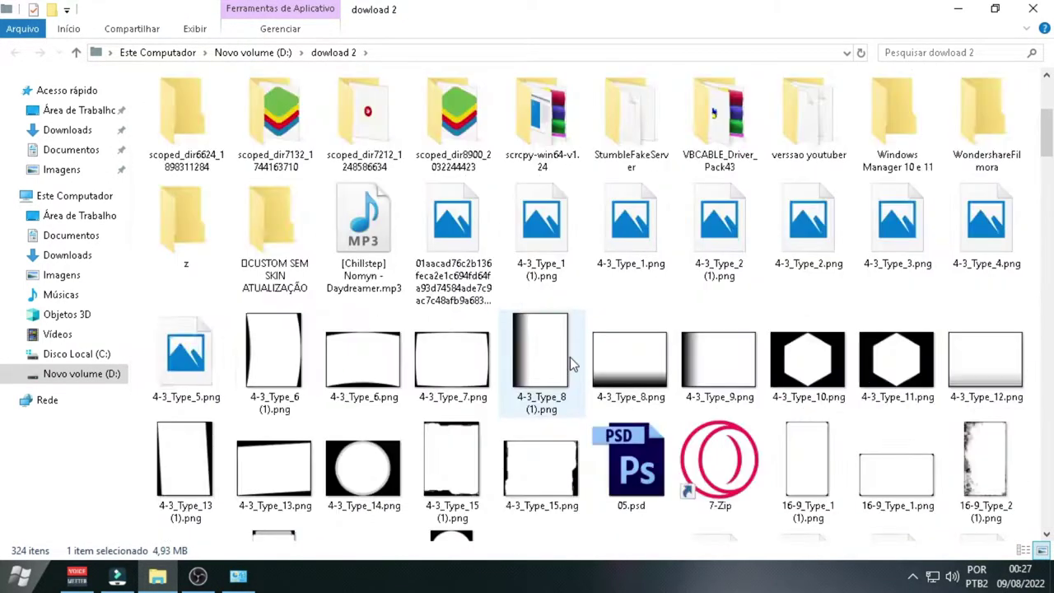
scroll(574, 364, up, 3)
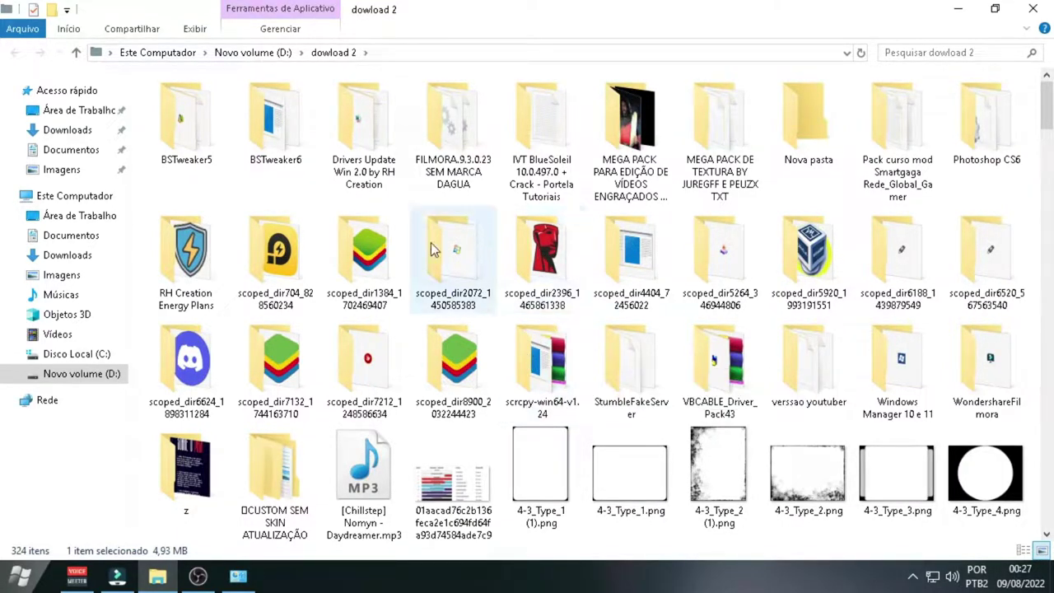
double_click(190, 250)
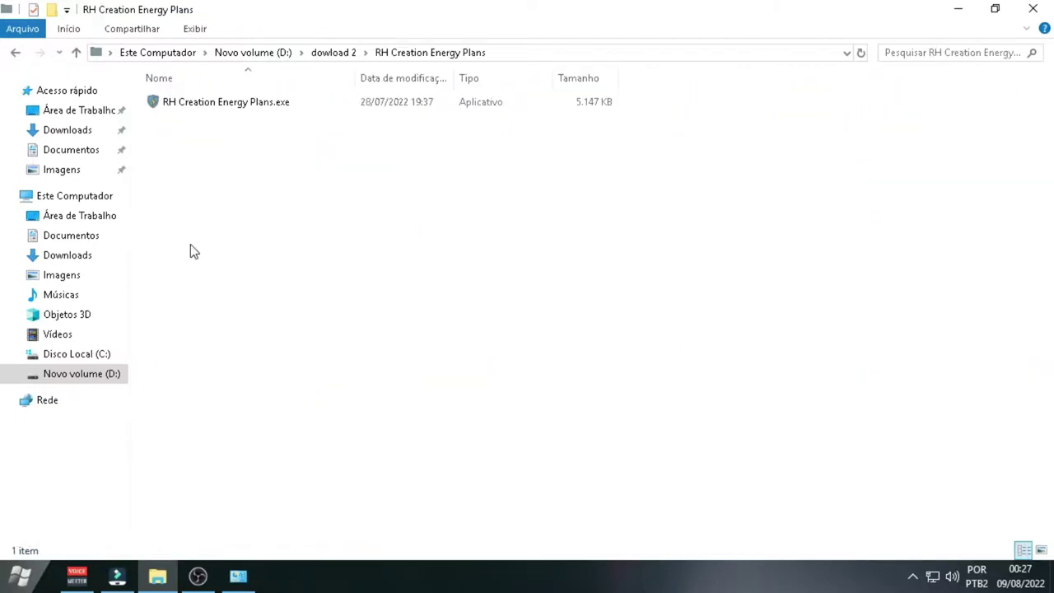
Launch RH Creation Energy Plans.exe, view its Sobre page and return to its main page.
click(202, 108)
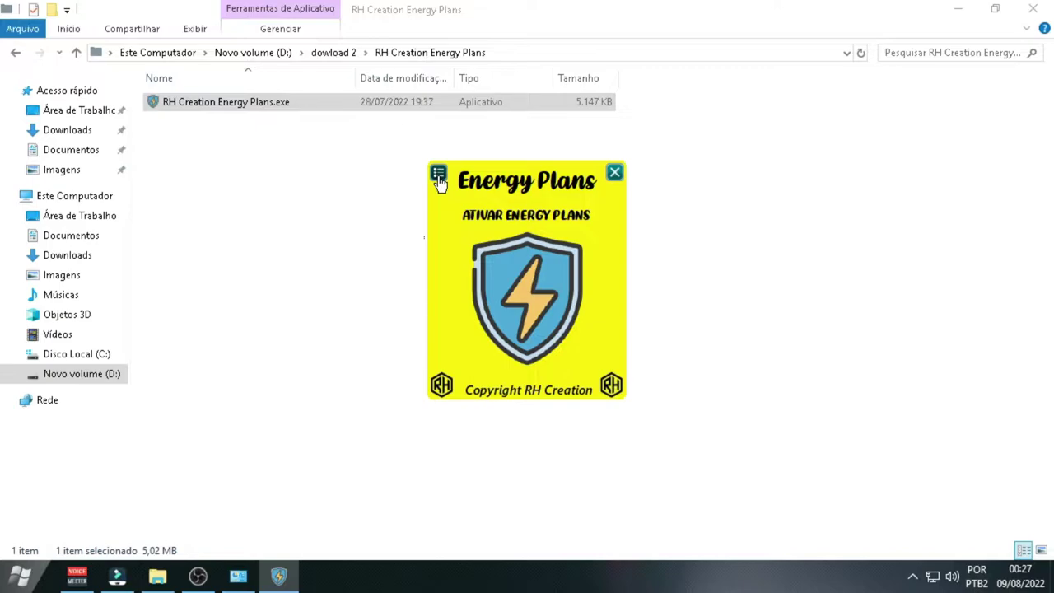
click(614, 172)
double_click(214, 104)
click(438, 177)
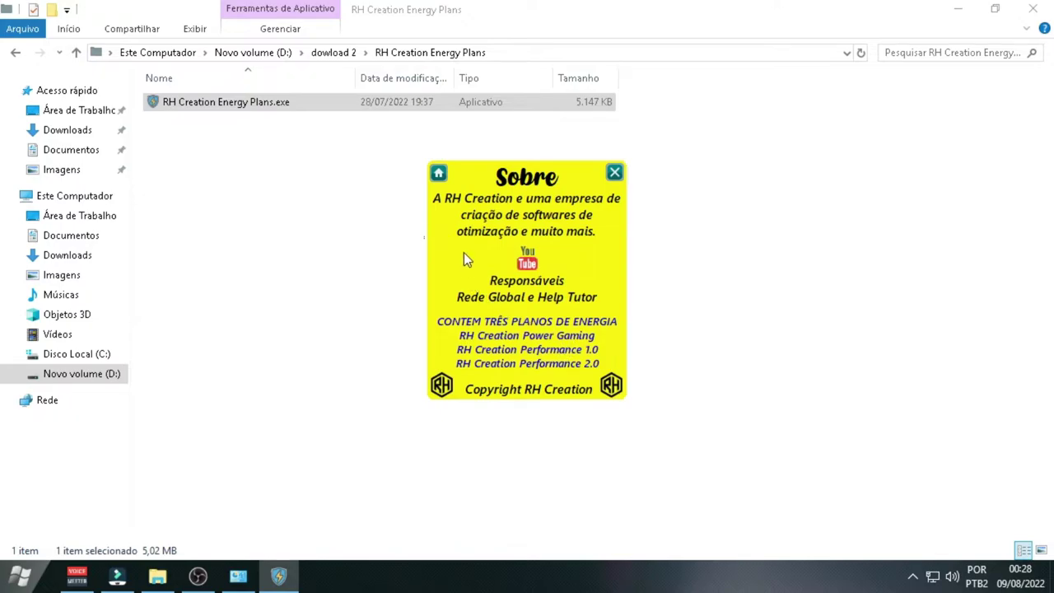
click(438, 173)
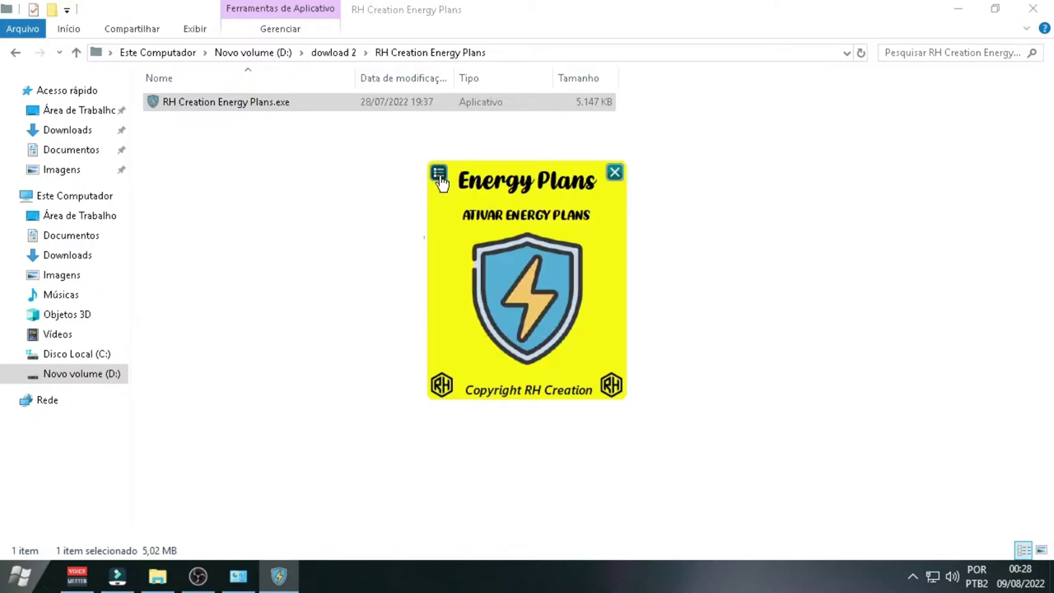
Activate the energy plans with the RH Creation tool and review the additional plans in Opções de Energia.
click(510, 313)
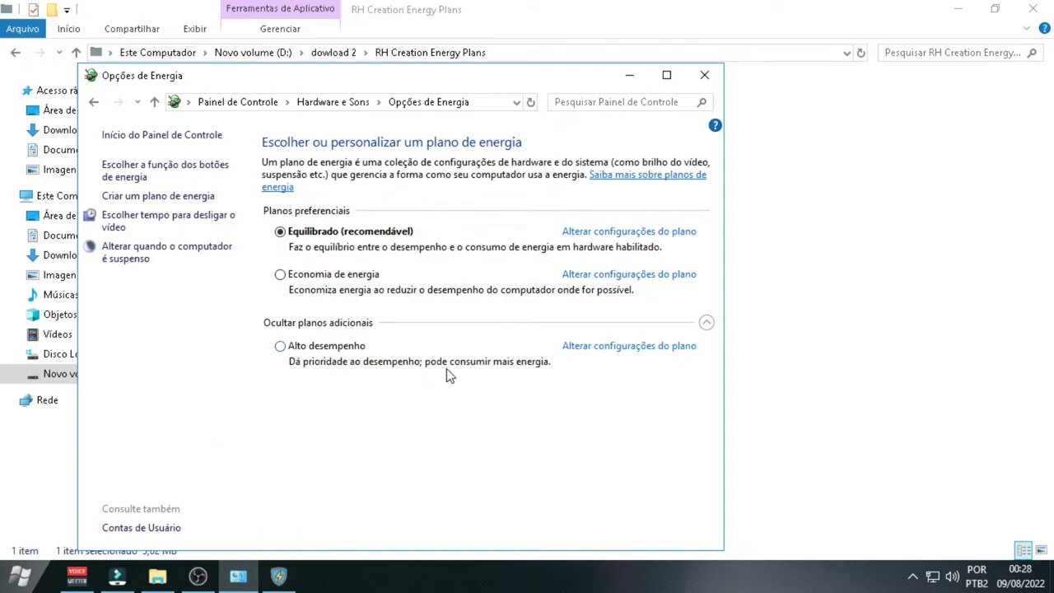
click(707, 323)
click(705, 324)
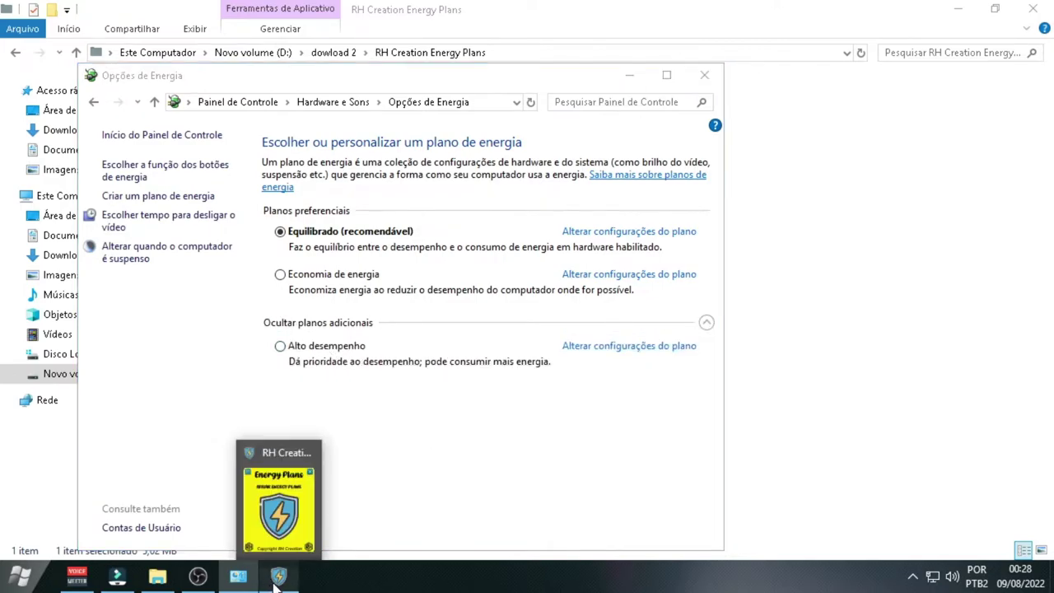
click(278, 575)
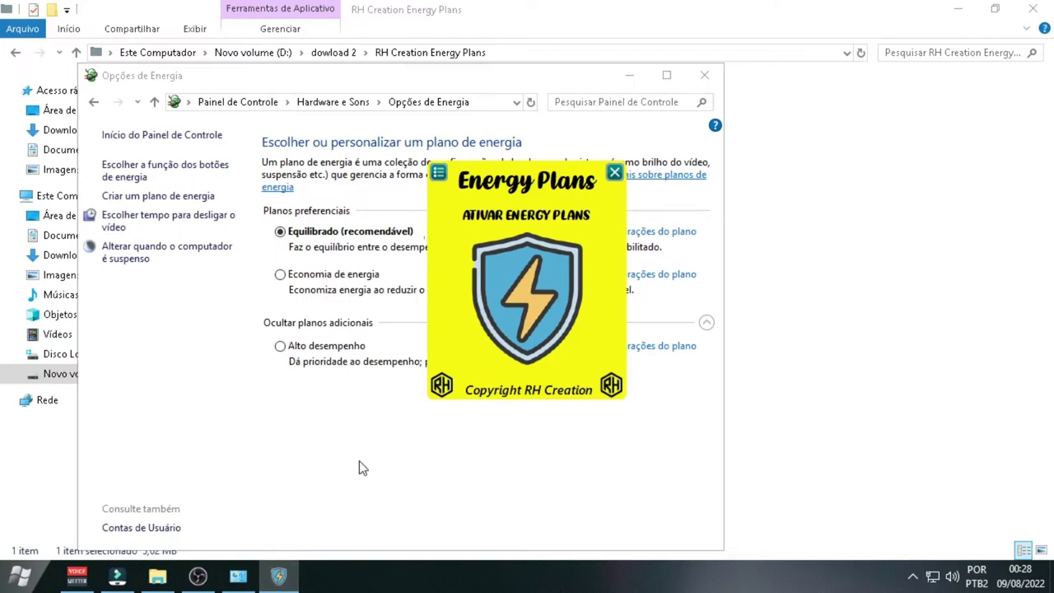
click(517, 301)
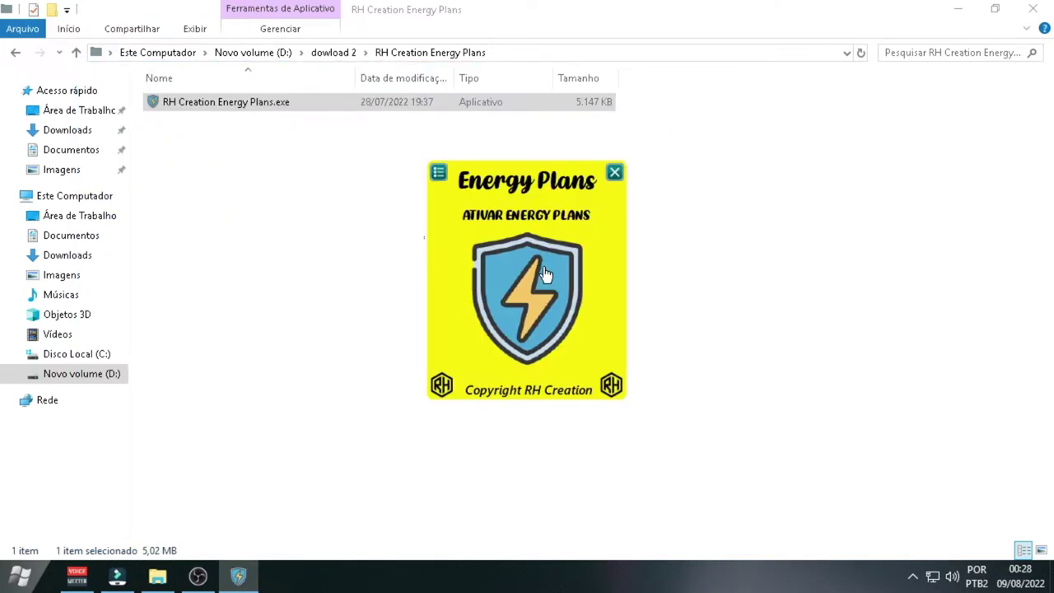
click(543, 275)
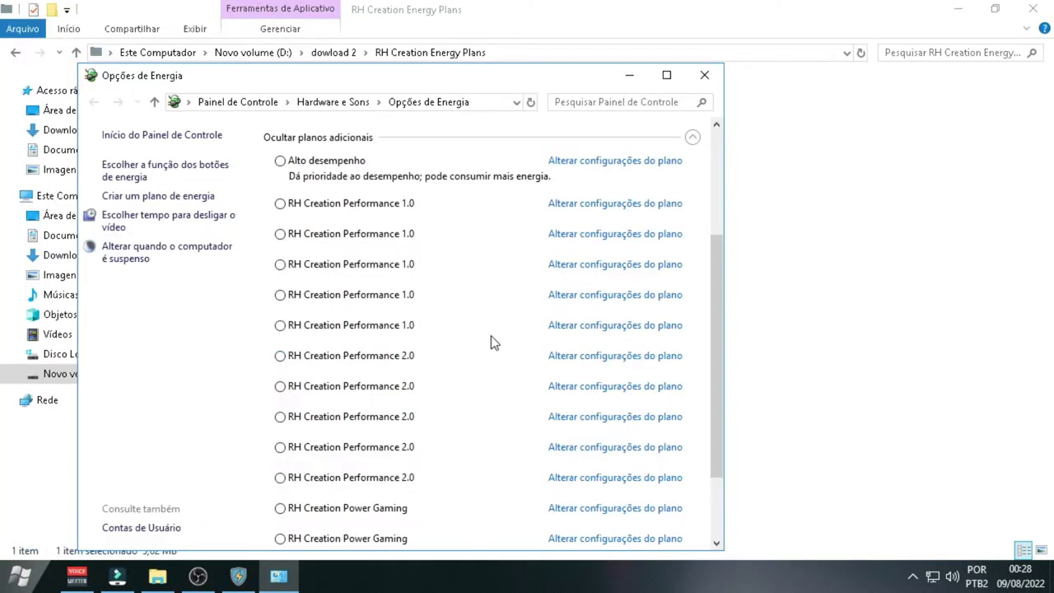
scroll(512, 330, down, 3)
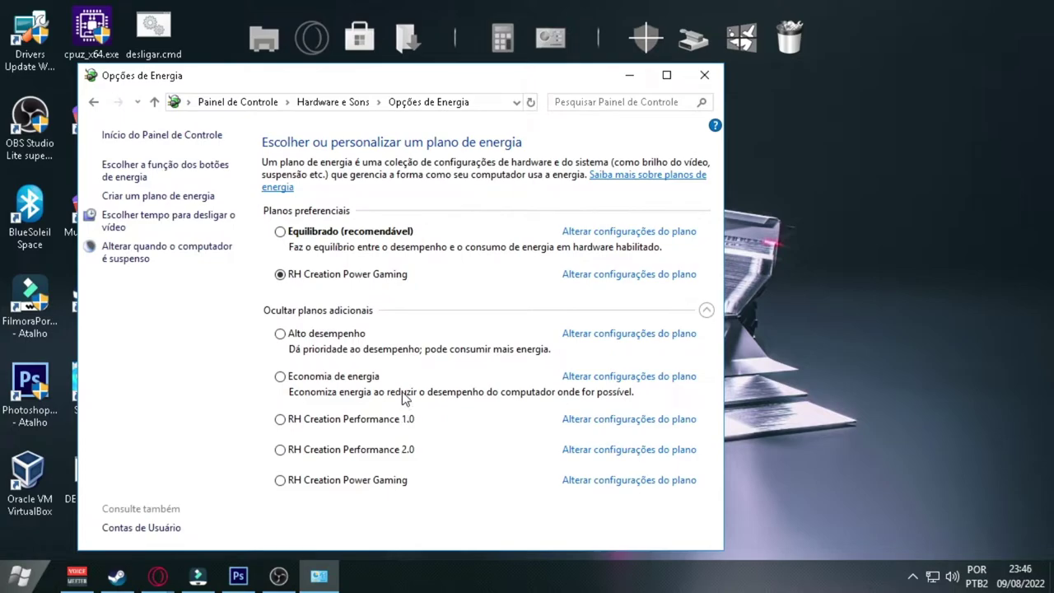
View the plan settings of RH Creation Performance 2.0 and return to the power plan list.
click(579, 451)
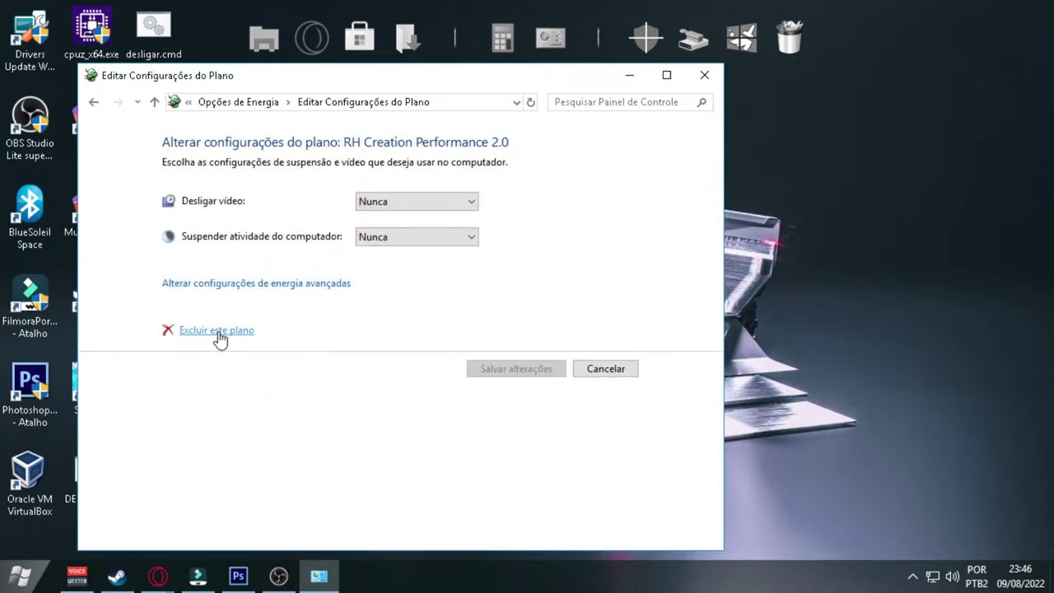
click(96, 101)
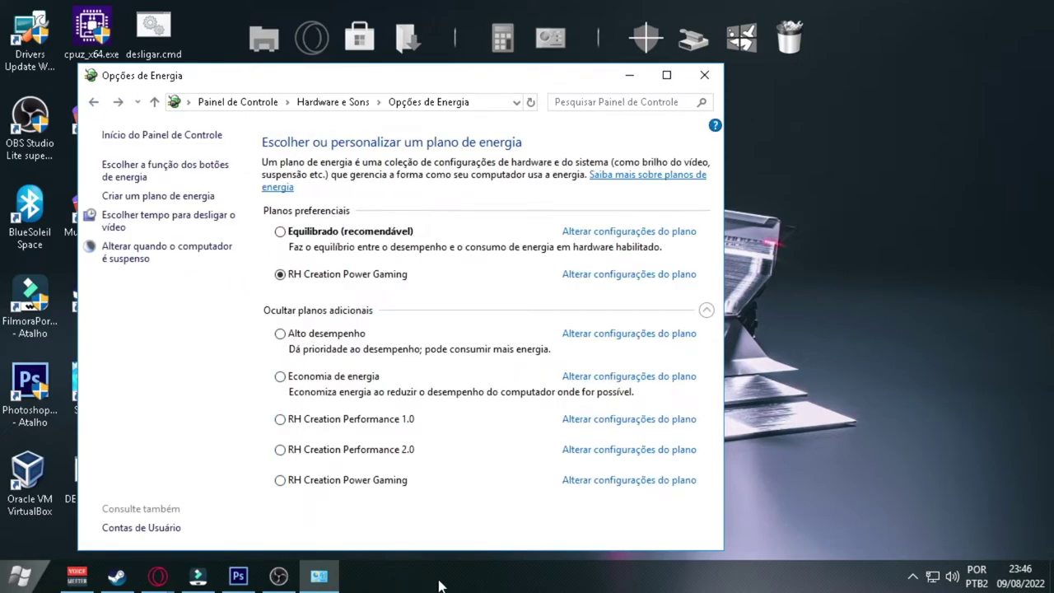
Keep the preferred RH Creation Power Gaming plan selected and delete its duplicate from the additional plans.
click(280, 481)
click(288, 278)
click(613, 485)
click(223, 333)
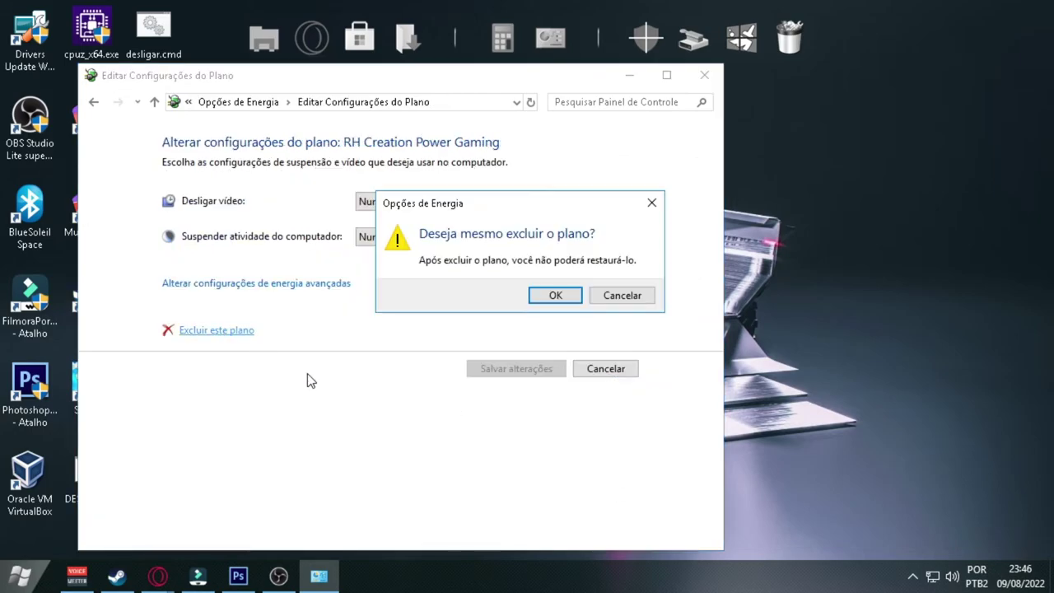
click(555, 294)
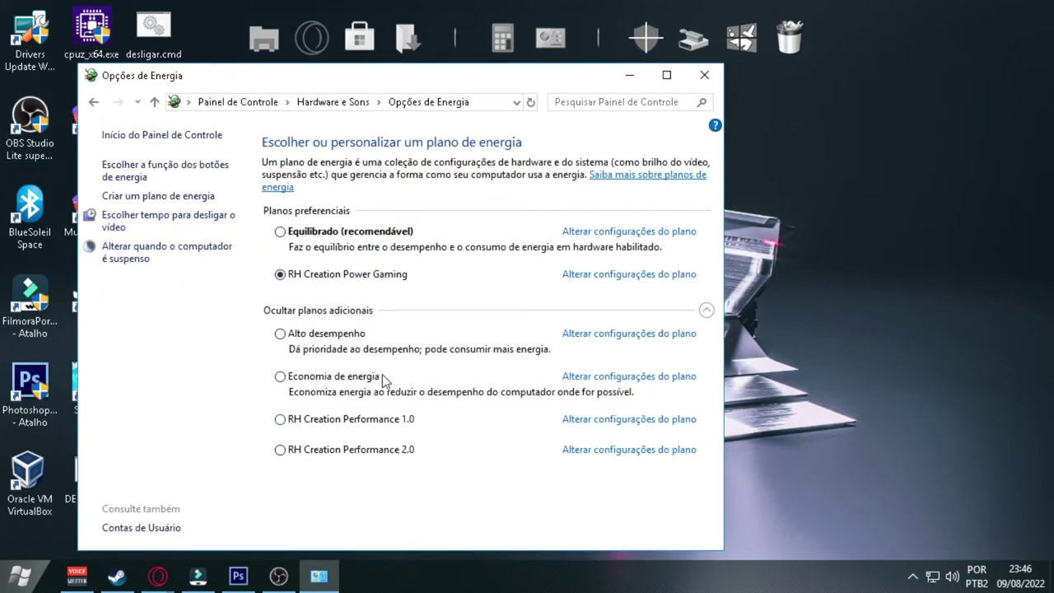